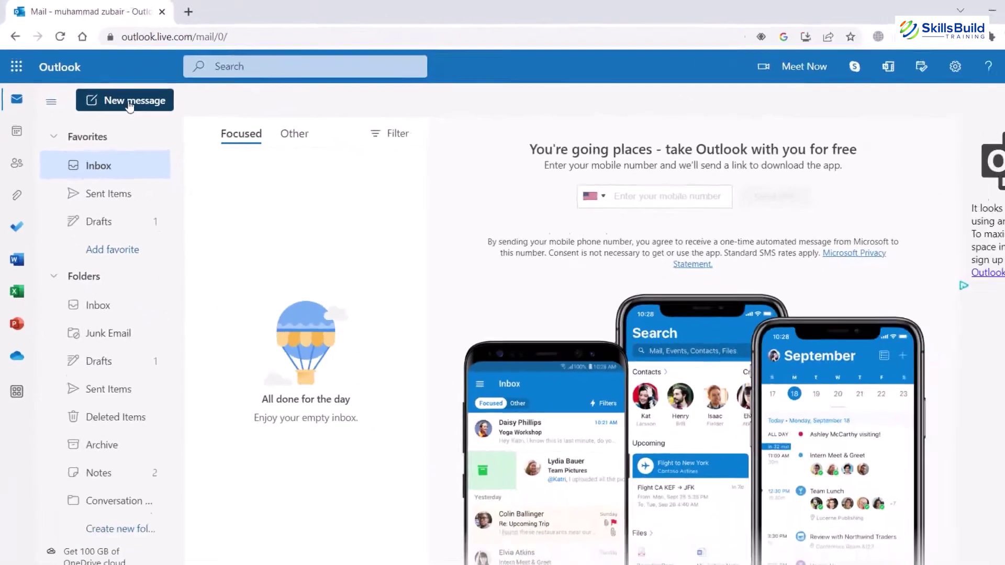
- Start a new Outlook web message, place the cursor in its body, and open index.html in Chrome
click(231, 192)
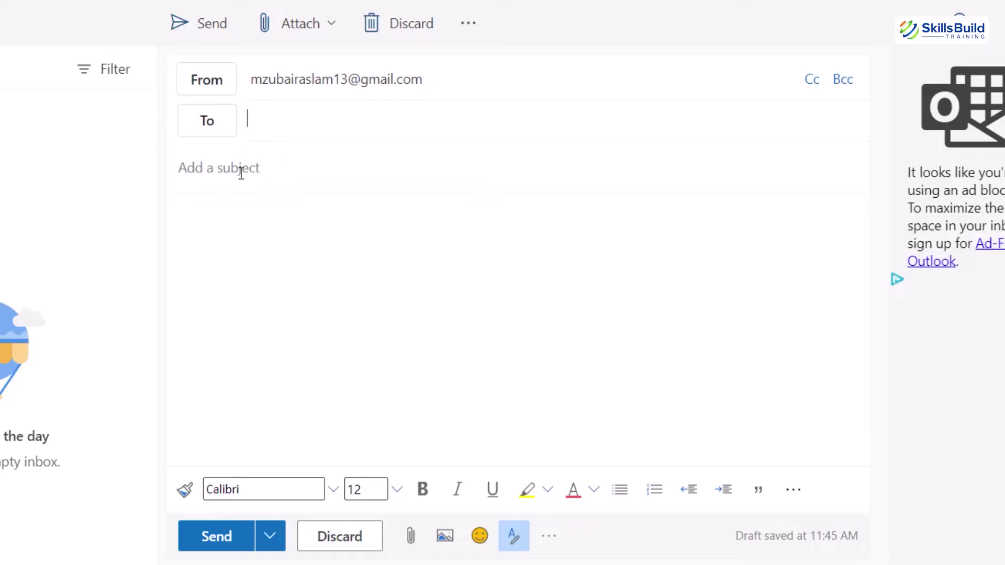
click(230, 225)
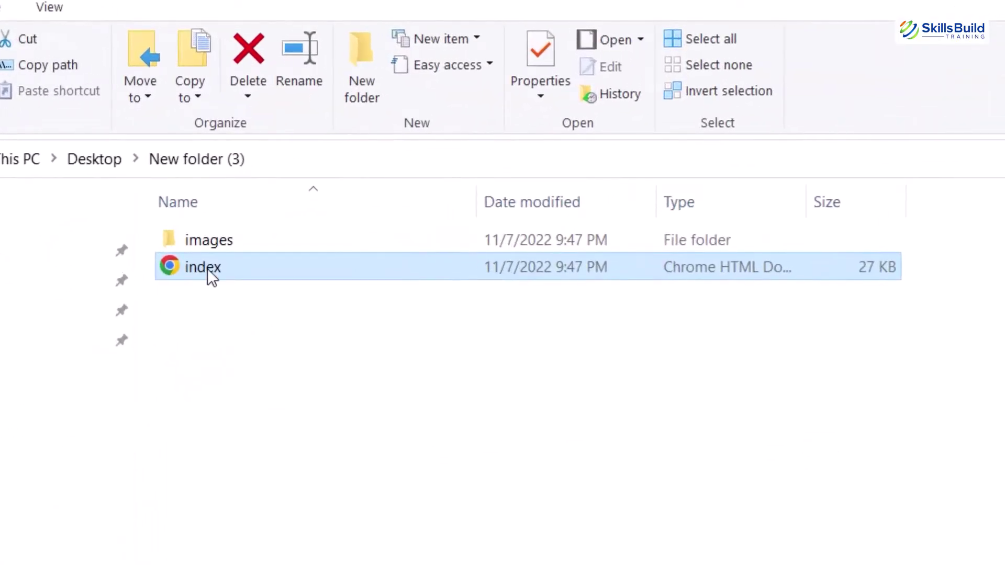
double_click(207, 269)
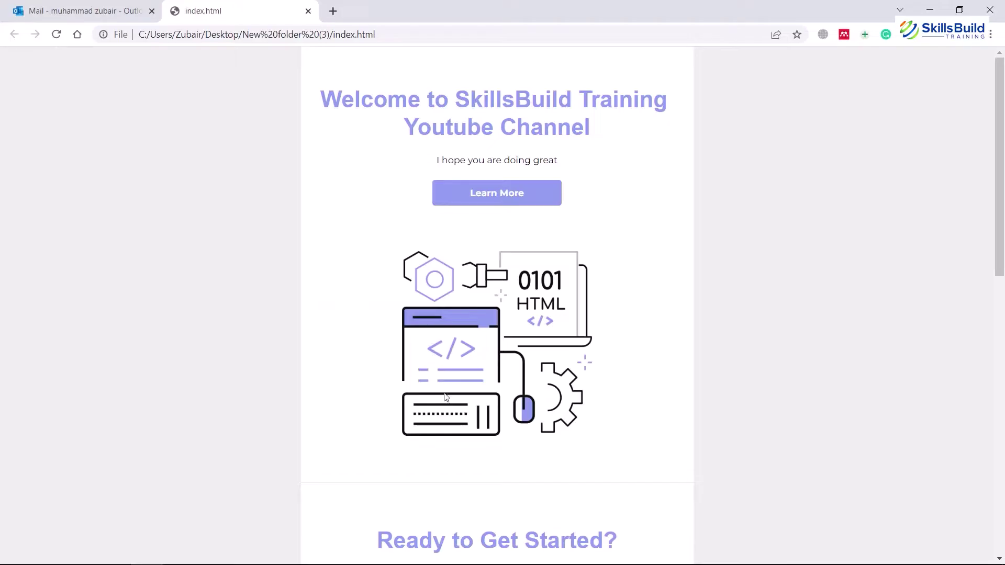
- Copy the entire page source of index.html, then return to the Outlook Mail tab
right_click(603, 195)
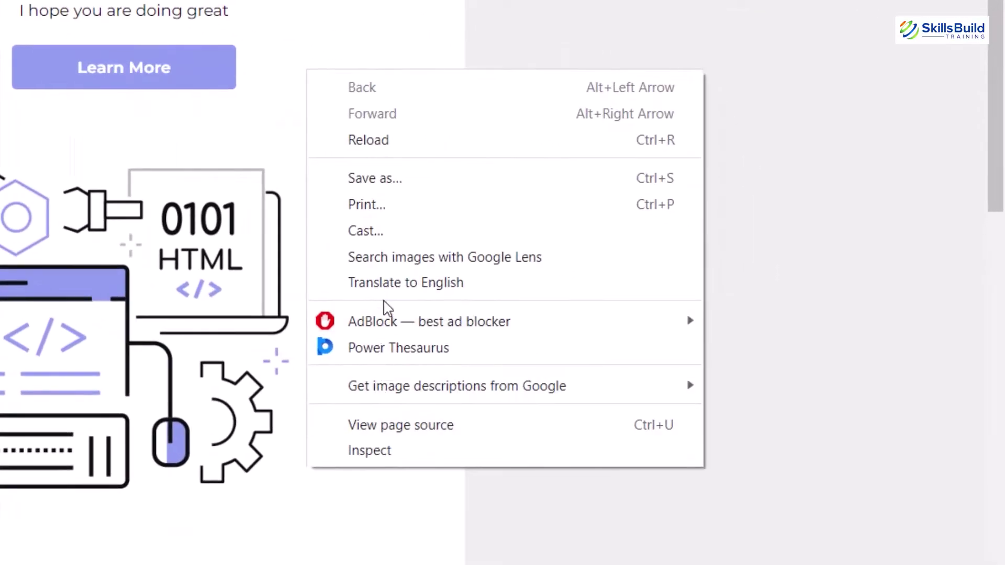
click(393, 428)
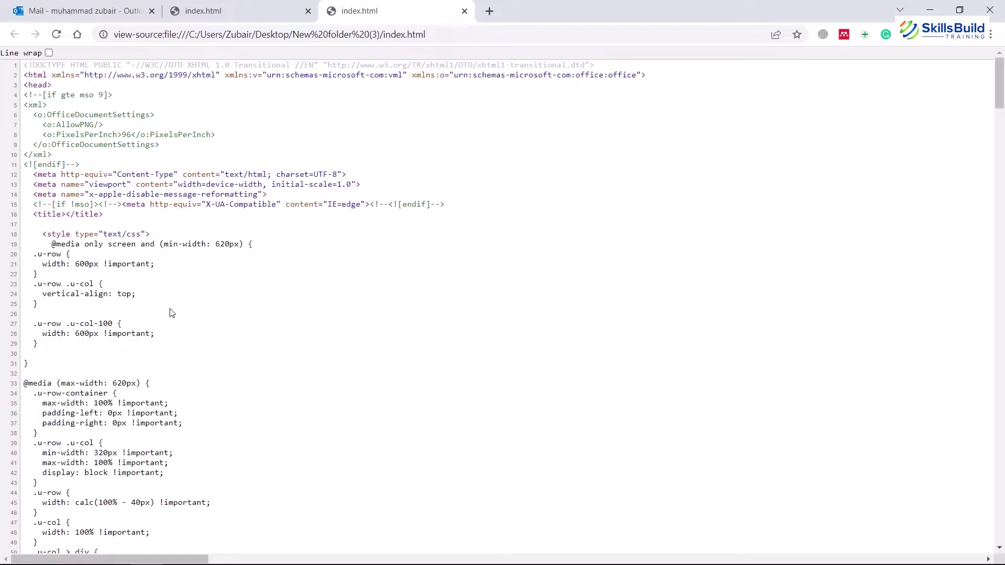
key(ctrl+a)
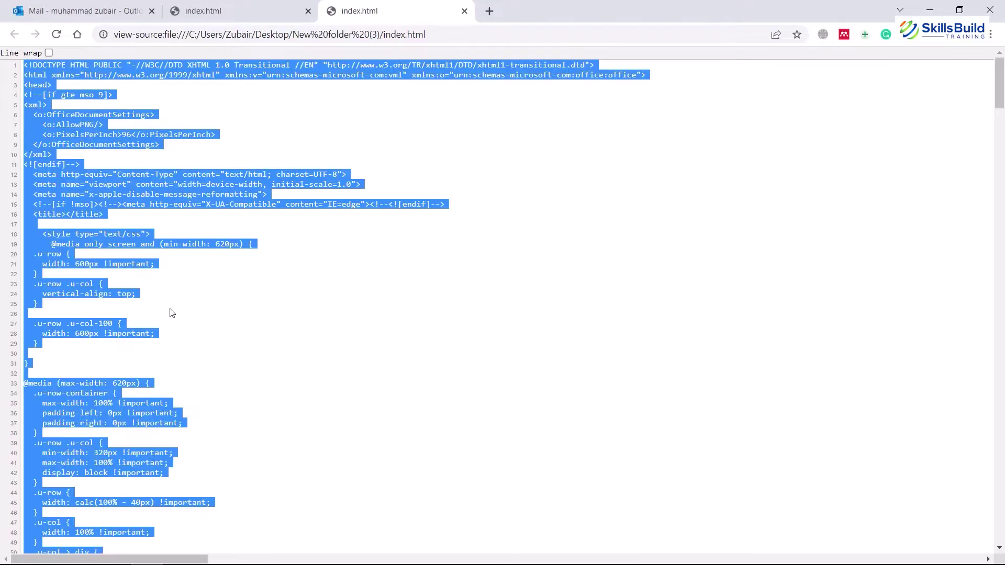
right_click(110, 238)
click(130, 250)
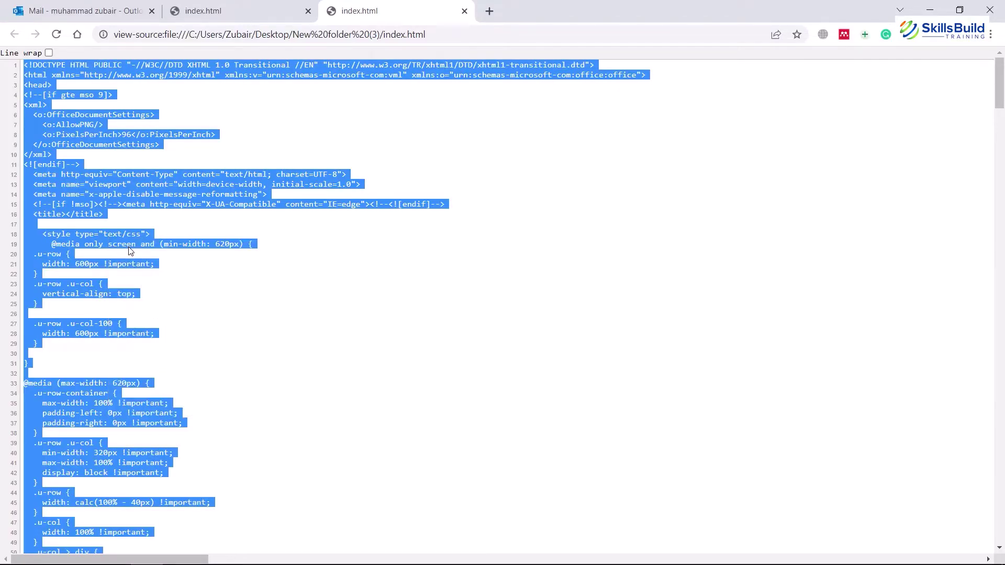
click(95, 13)
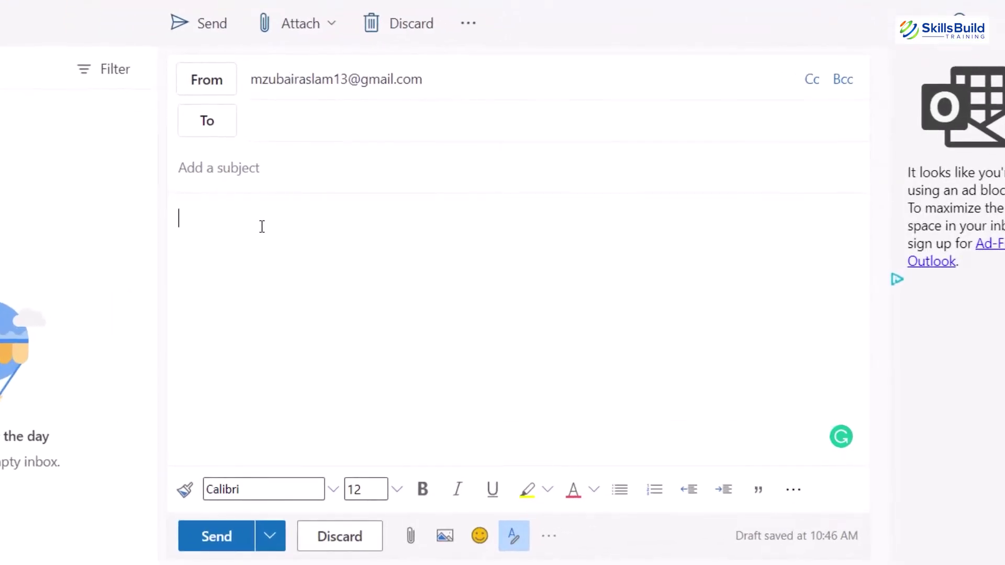
- Type a ###### placeholder in the message body, select it and open its context menu
text(######)
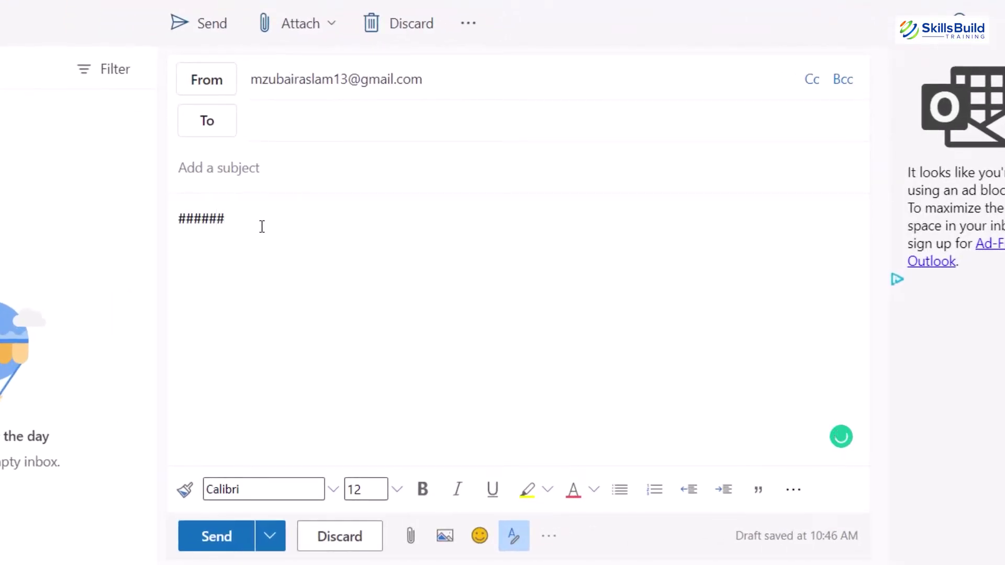
drag(253, 224, 189, 219)
right_click(190, 219)
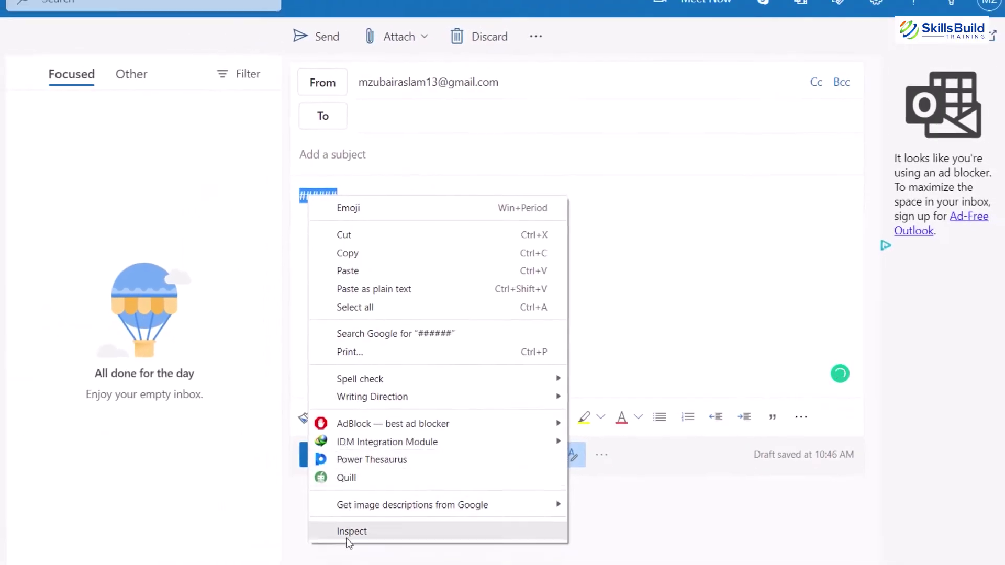
- Inspect the placeholder element, edit it as HTML, and delete the ###### text
click(348, 538)
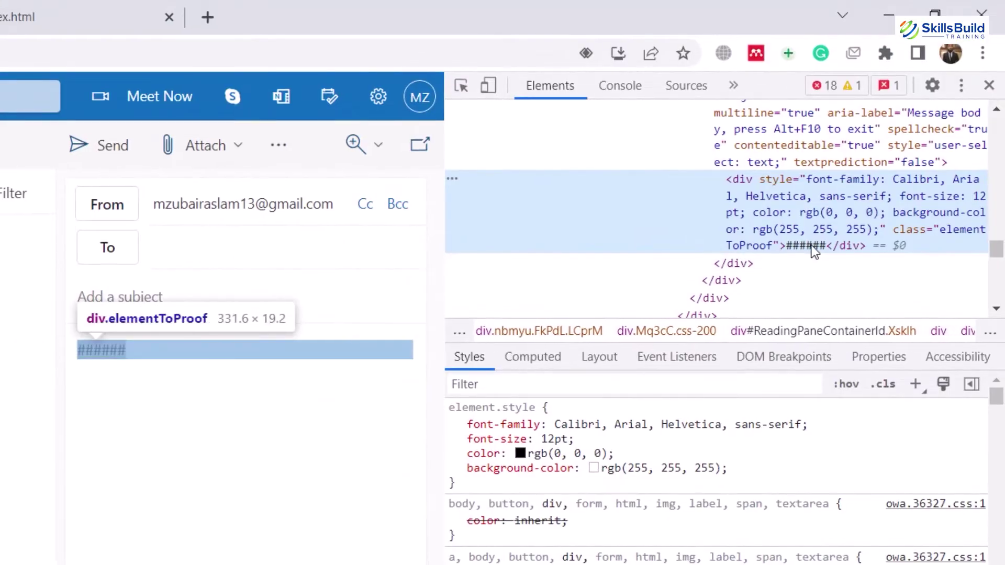
right_click(814, 251)
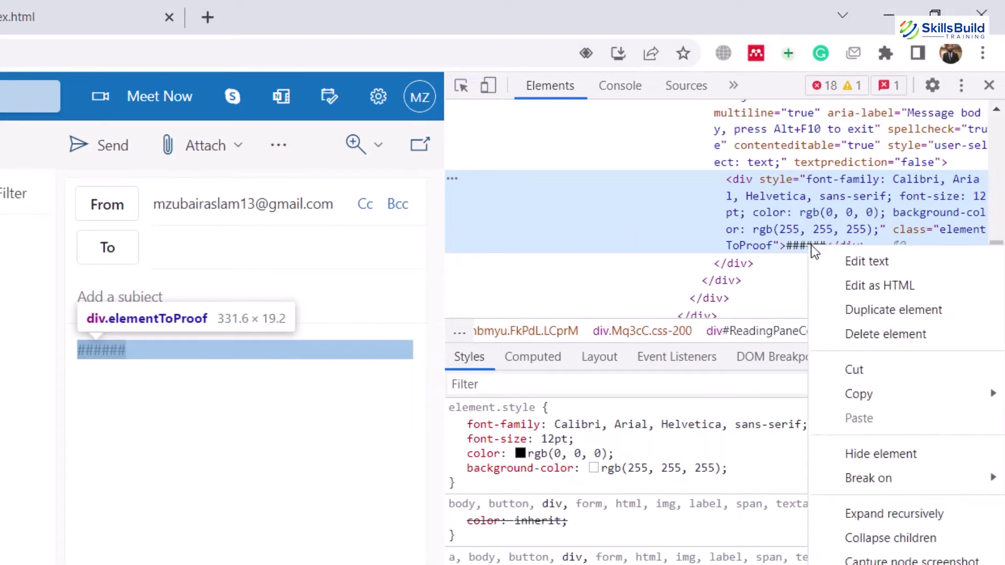
click(840, 284)
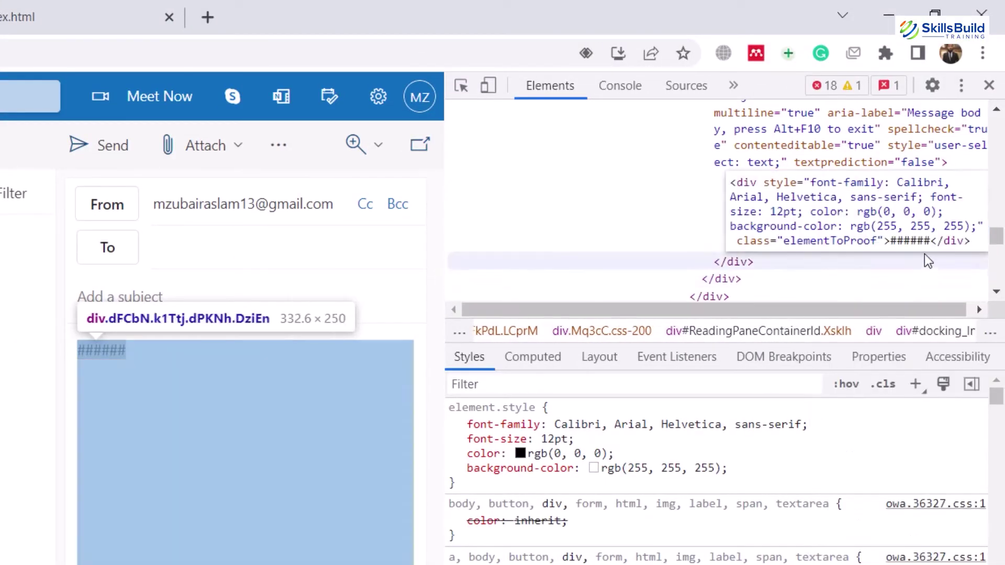
click(933, 241)
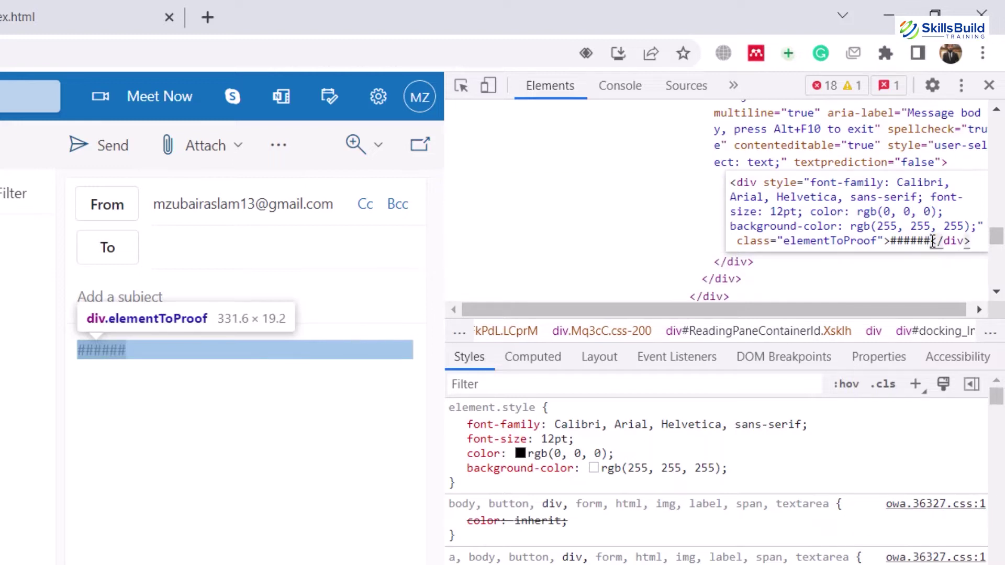
key(ctrl+shift+Left)
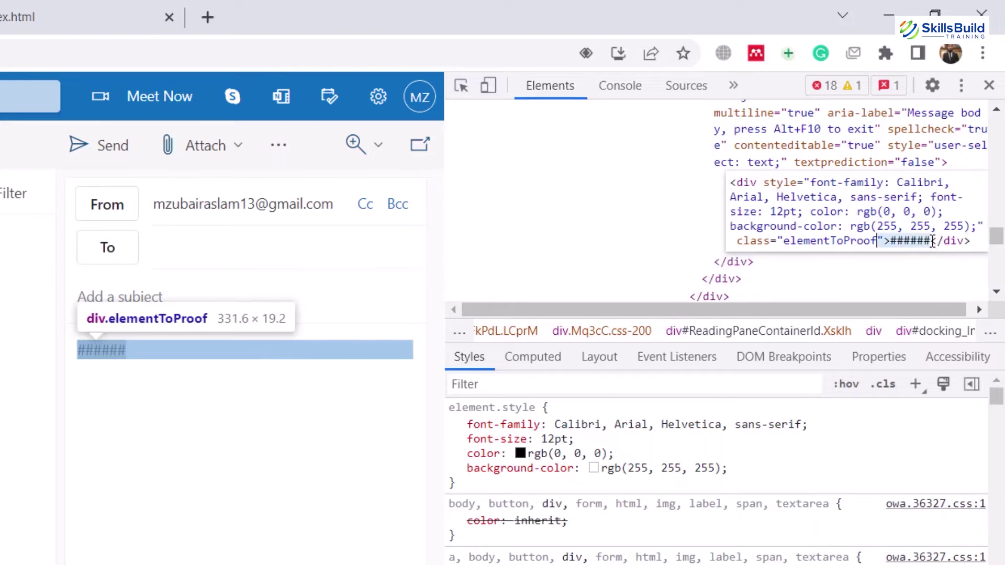
key(shift+Right)
key(BackSpace)
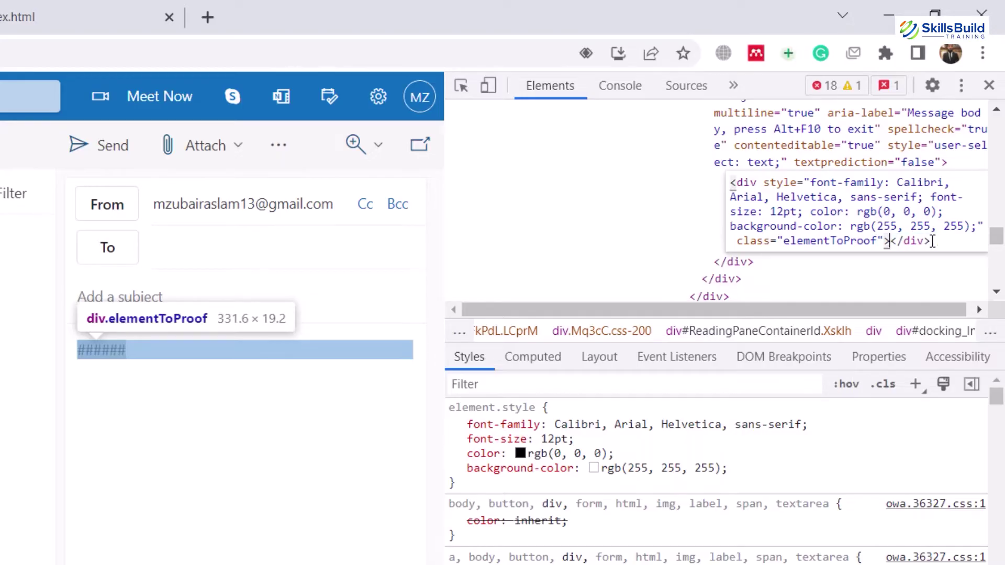
- Paste the copied index.html source into the element and close DevTools to apply it
click(67, 13)
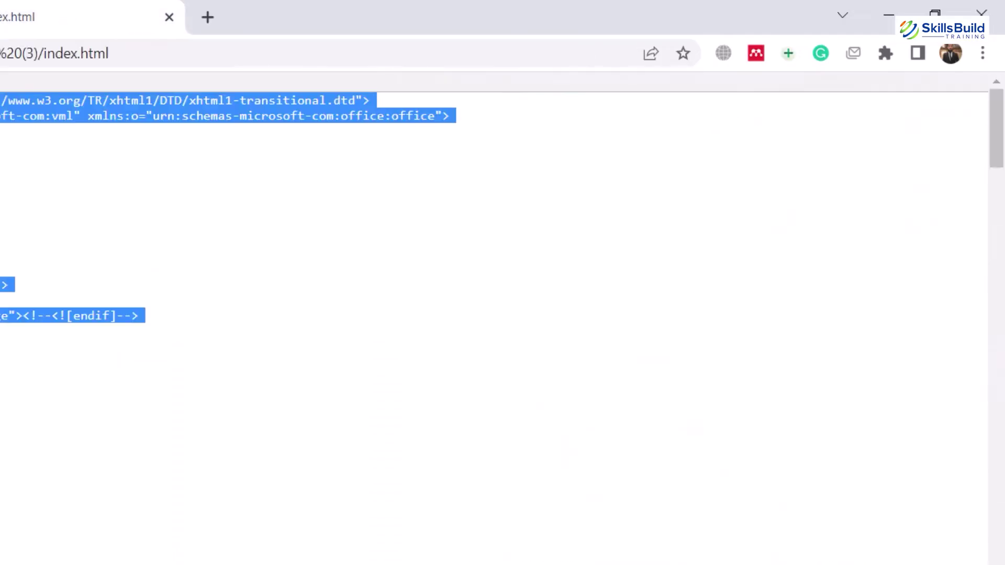
key(ctrl+shift+Tab)
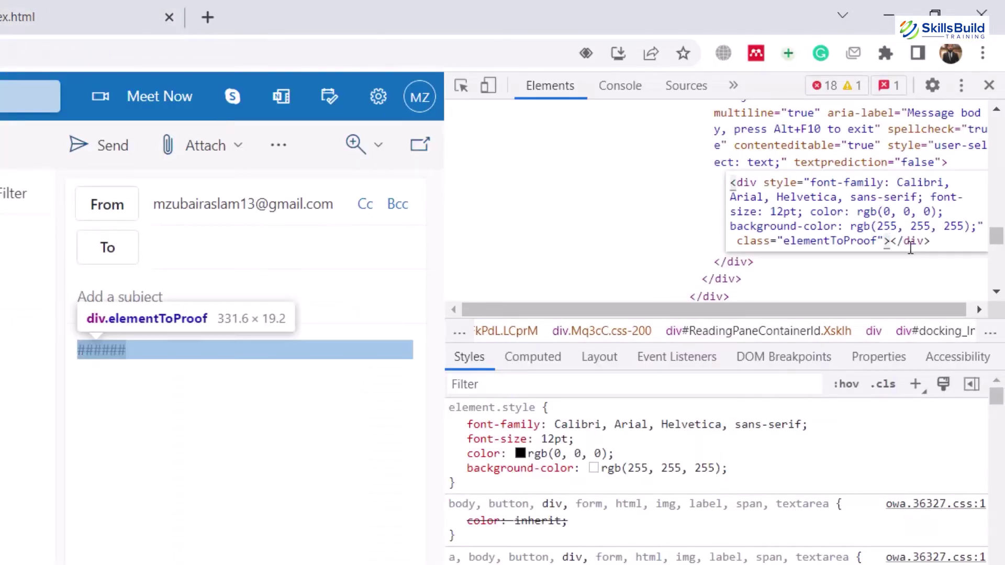
key(ctrl+v)
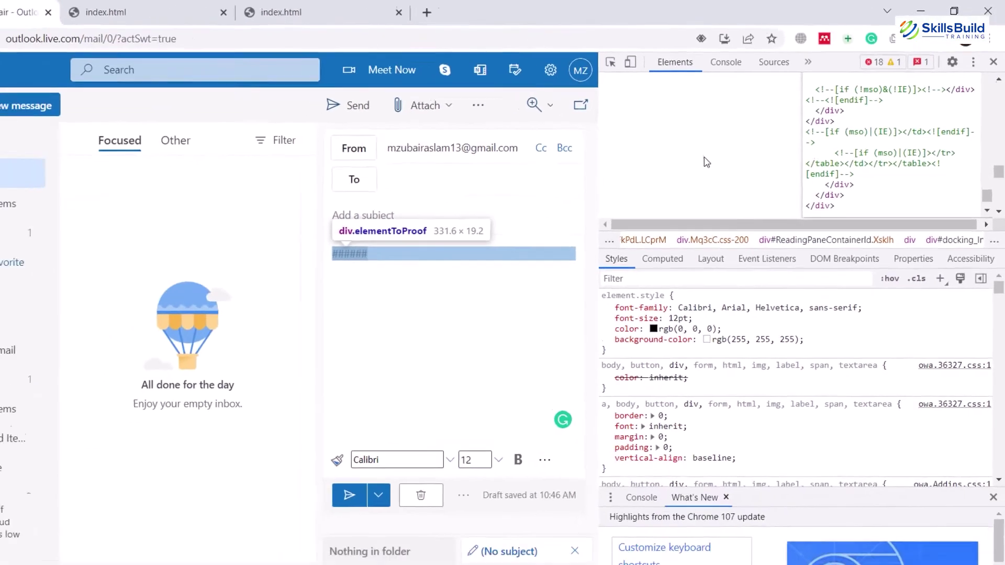
key(F12)
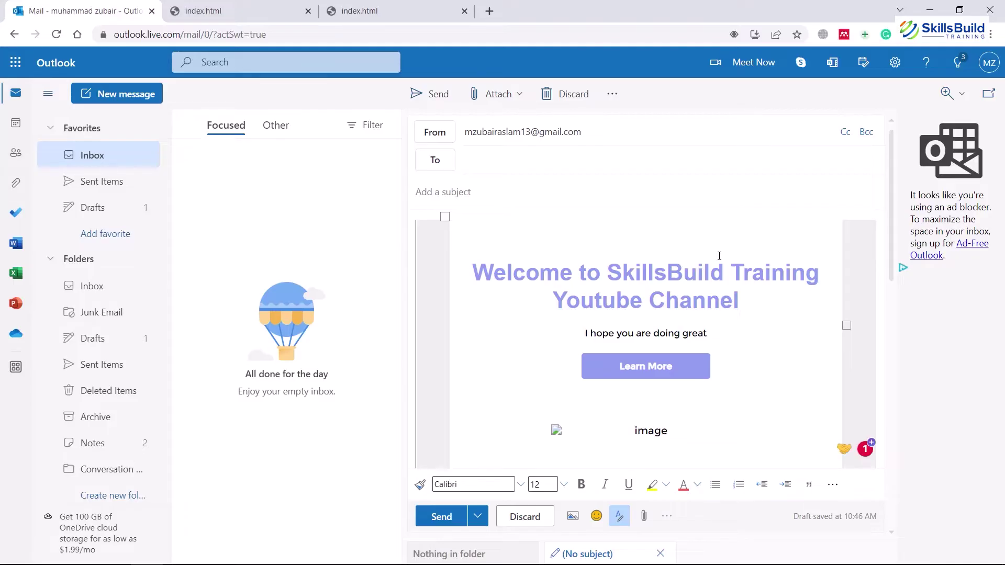
scroll(719, 256, down, 4)
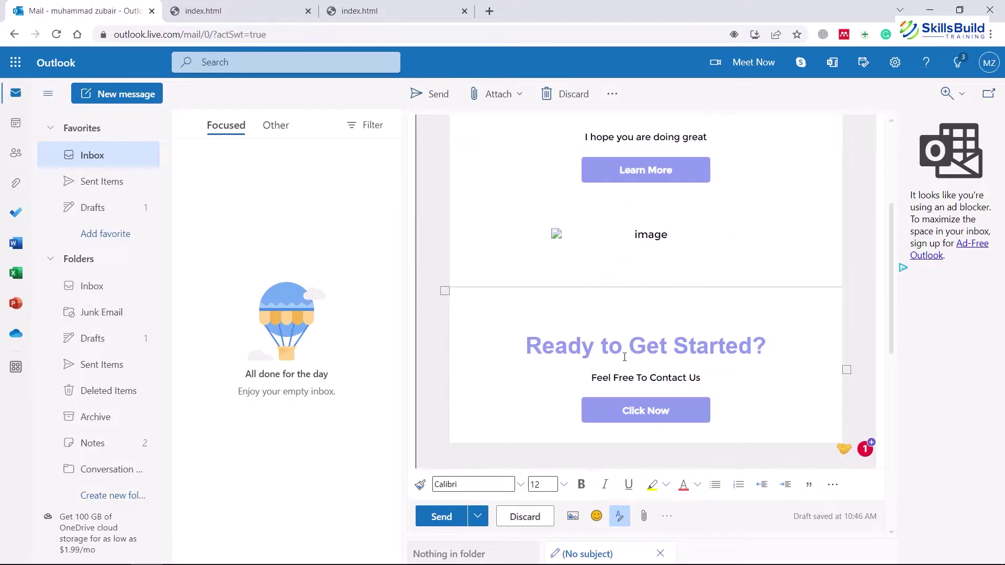
scroll(624, 357, up, 4)
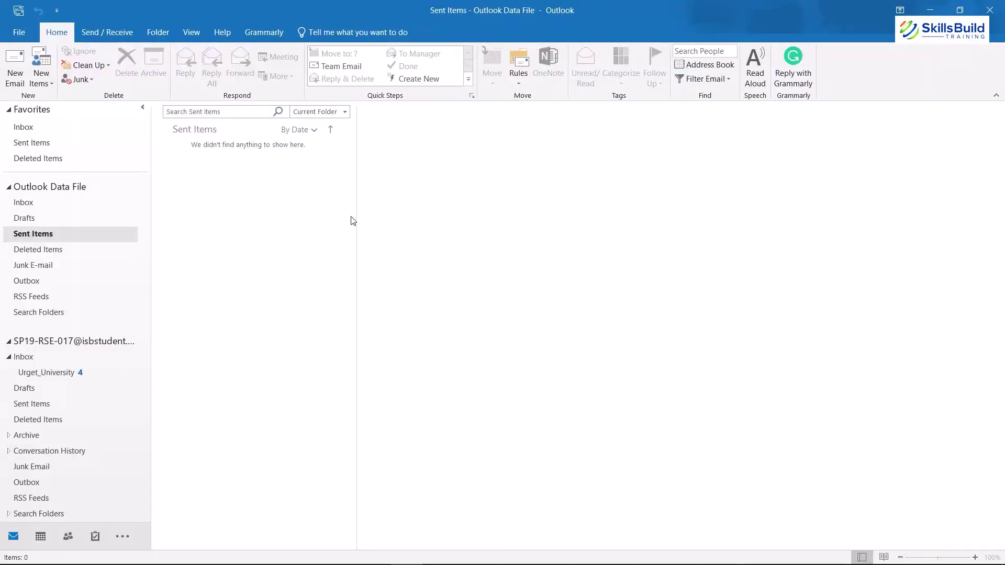
- Open a blank Untitled Message (HTML) window in desktop Outlook and click into its body
click(15, 71)
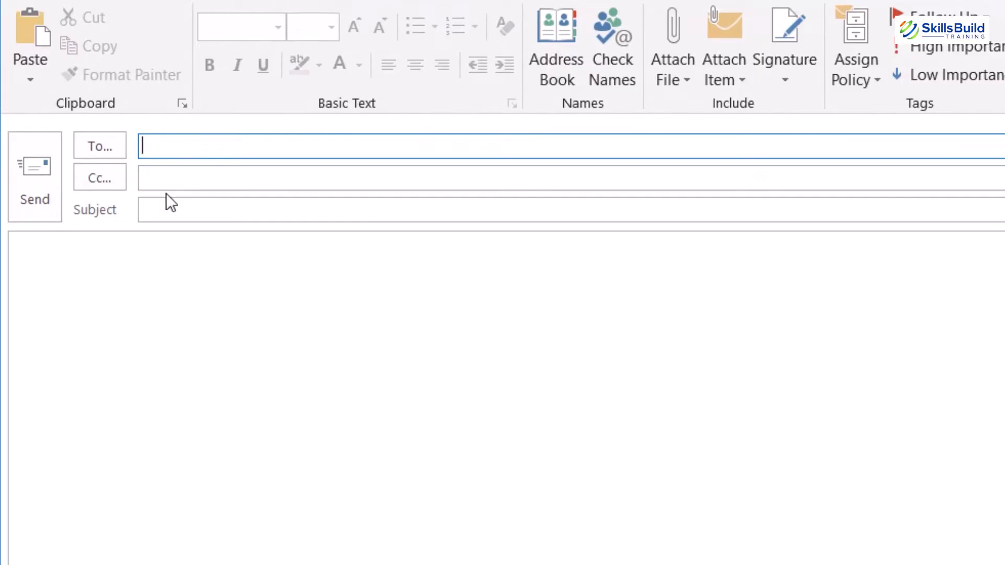
click(92, 291)
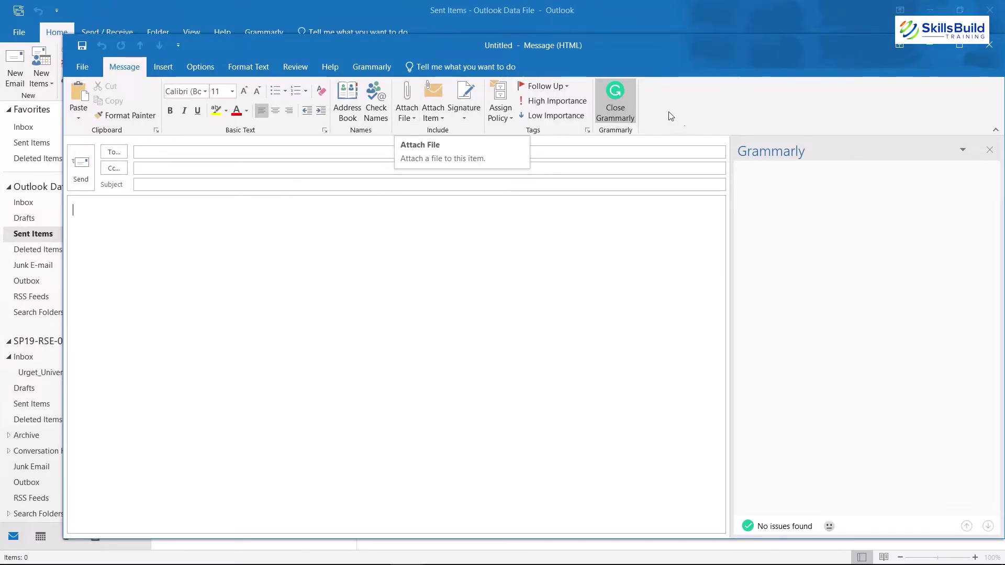
click(555, 101)
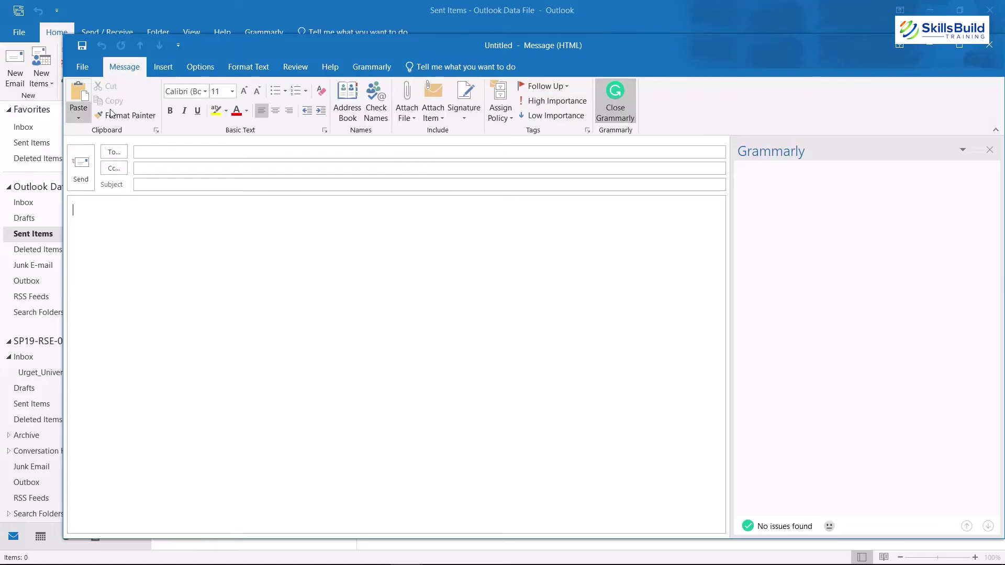
- Go to Customize Ribbon in the Outlook Options
right_click(683, 102)
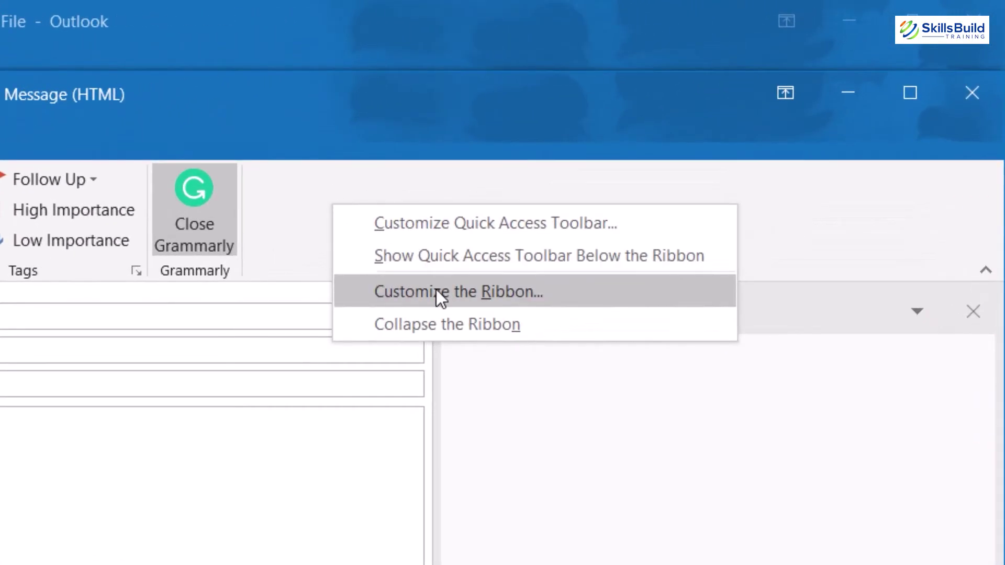
key(Escape)
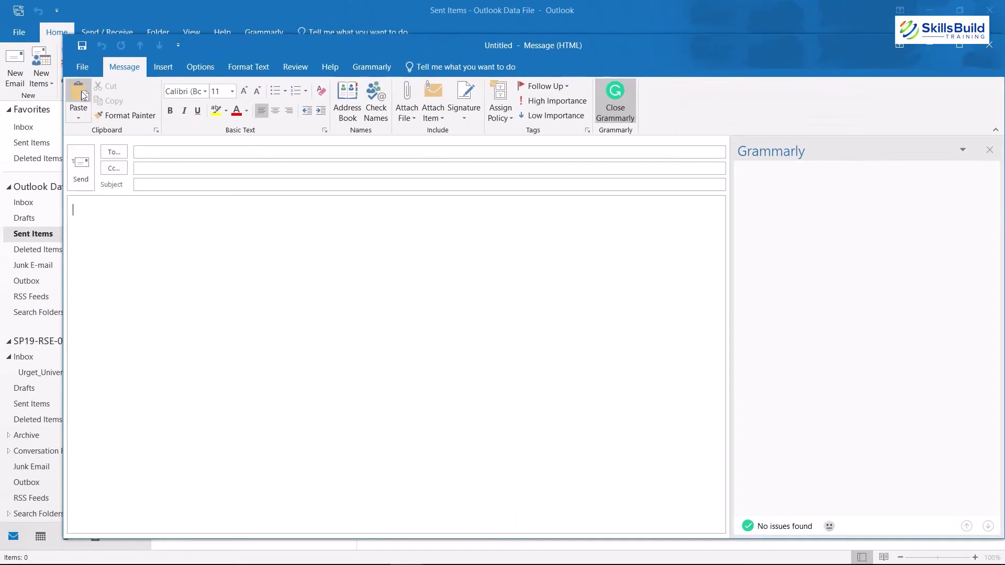
click(76, 68)
click(80, 291)
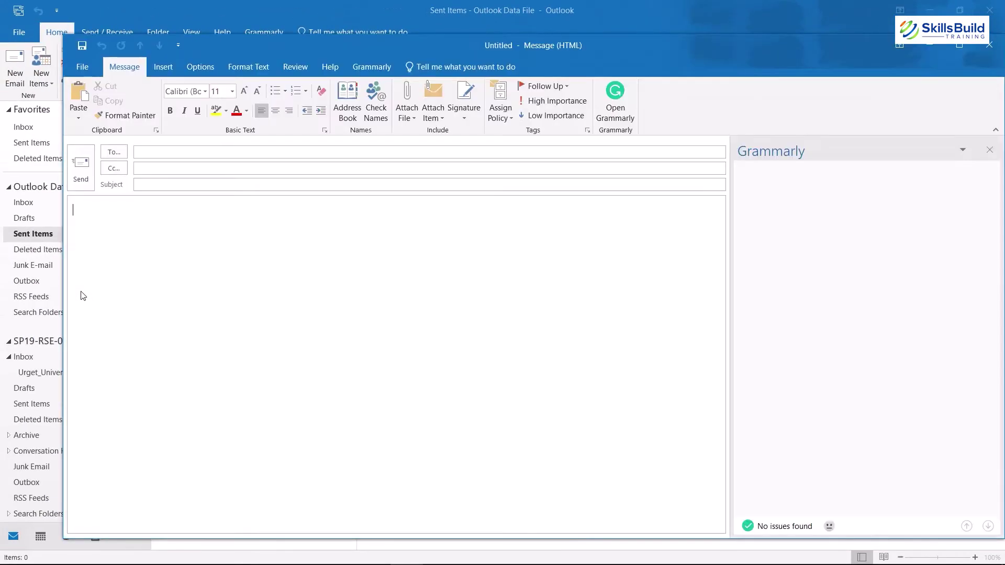
click(300, 260)
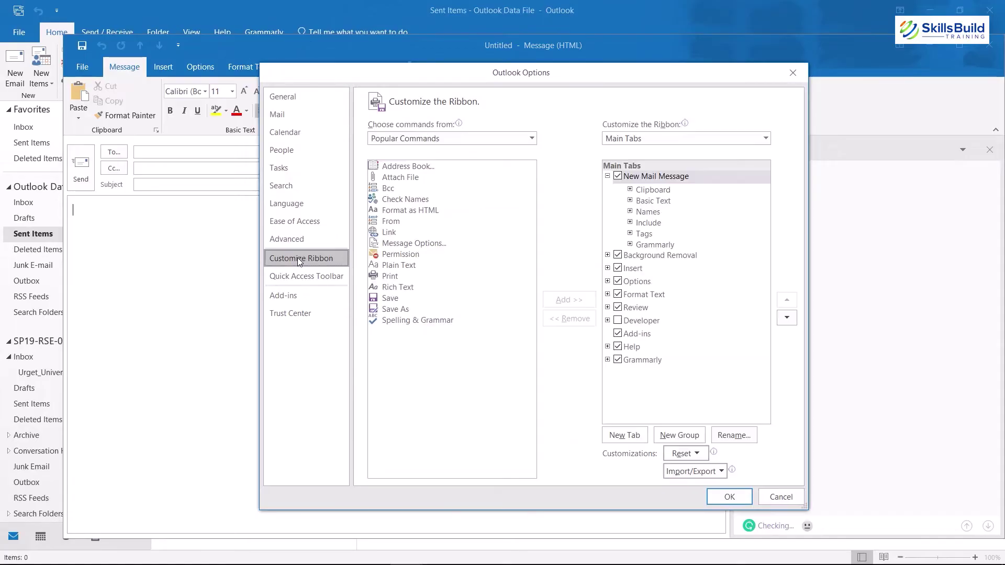
- Add a new custom group under New Mail Message named 'HTML Attachement'
click(670, 438)
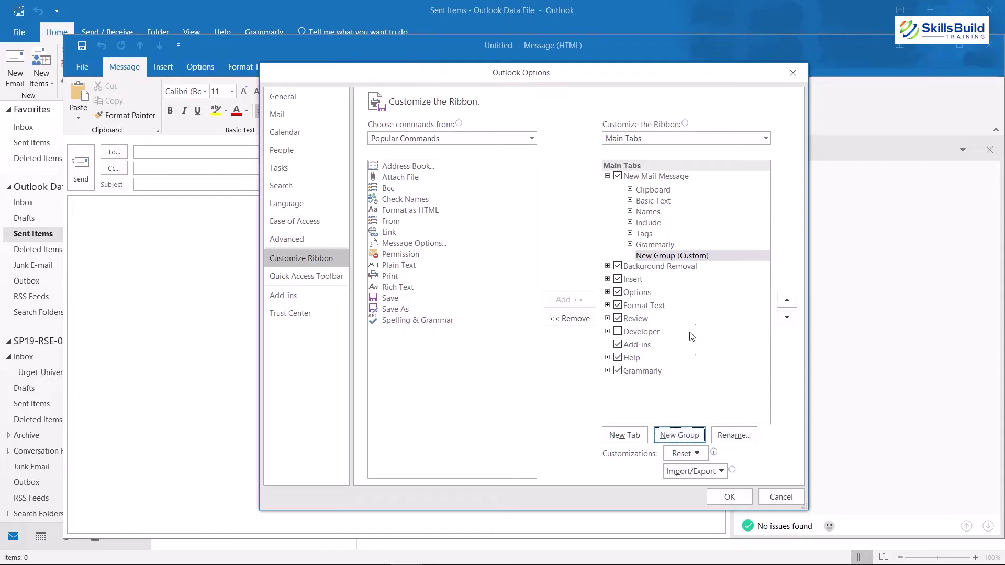
click(727, 437)
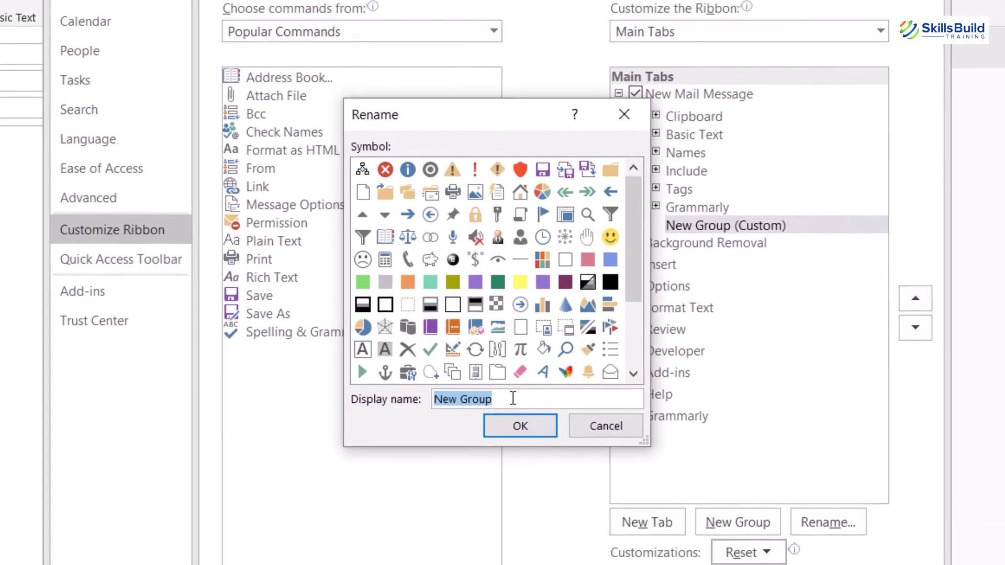
text(HT)
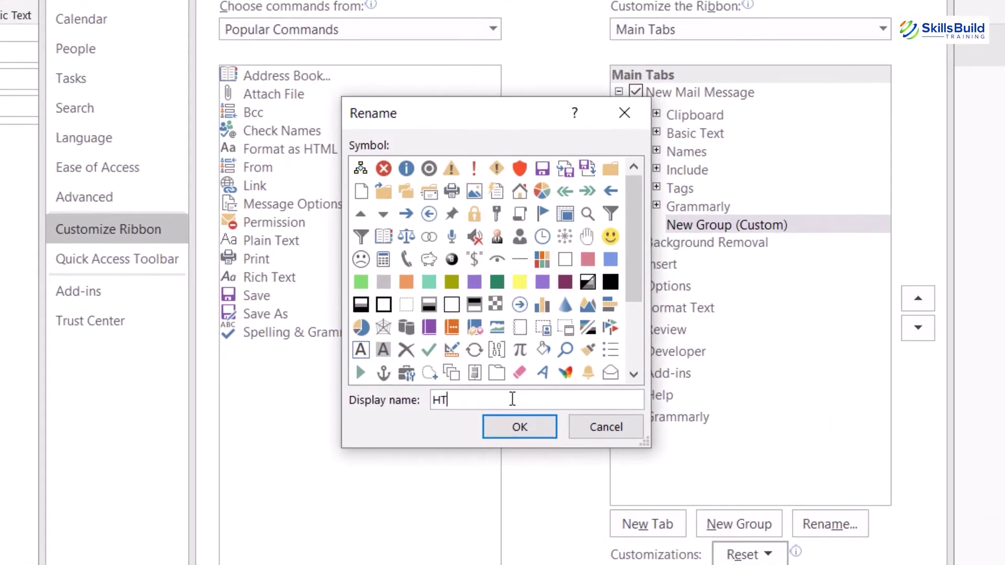
text(ML Attachement)
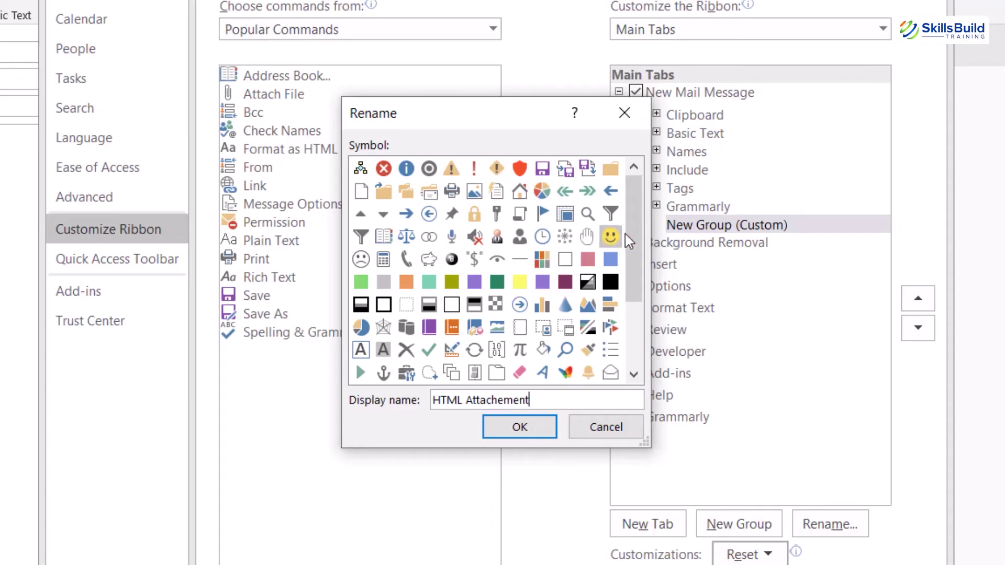
drag(628, 234, 630, 256)
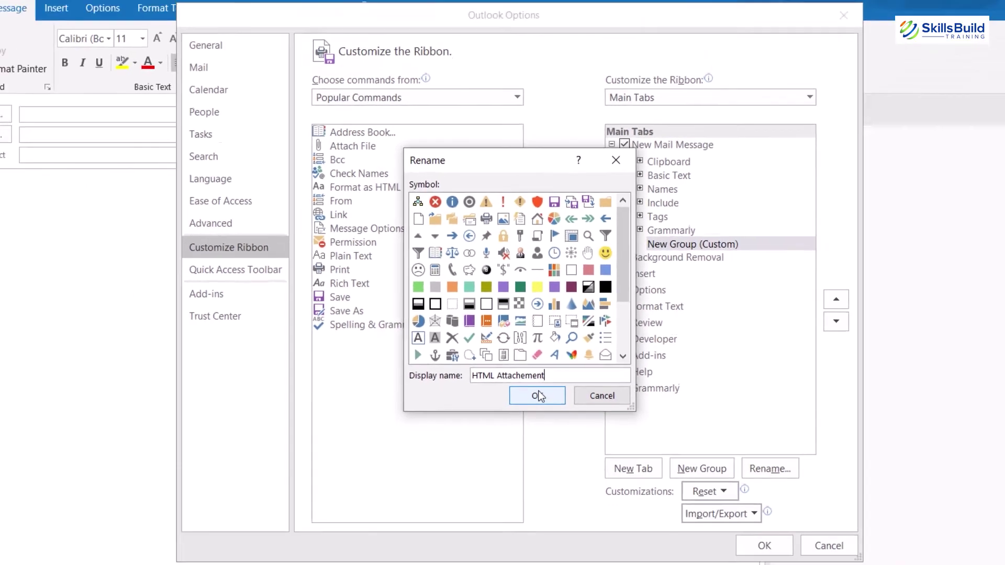
click(519, 427)
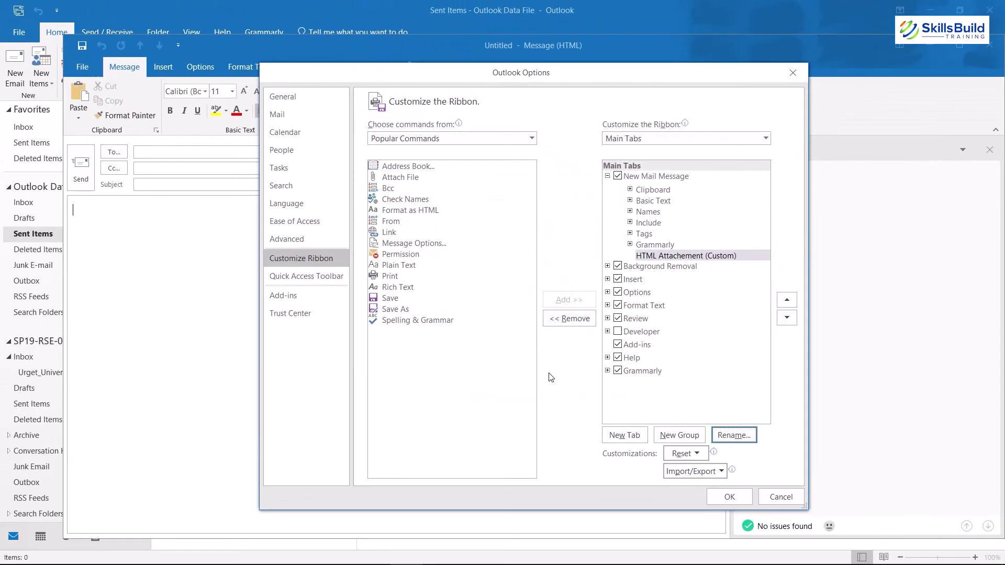
- Add the Attach File command to the HTML Attachement group and save the ribbon changes
click(664, 257)
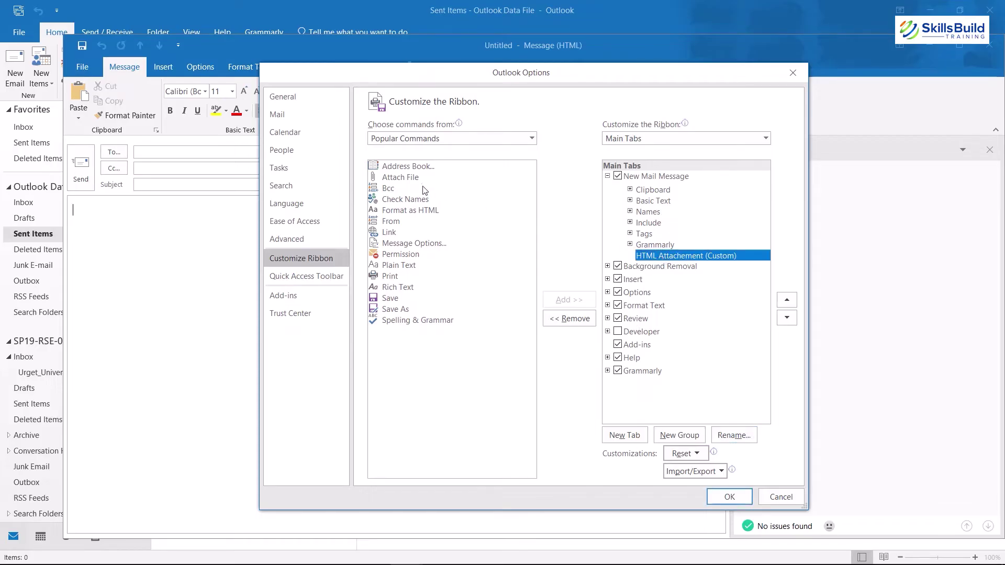
click(395, 178)
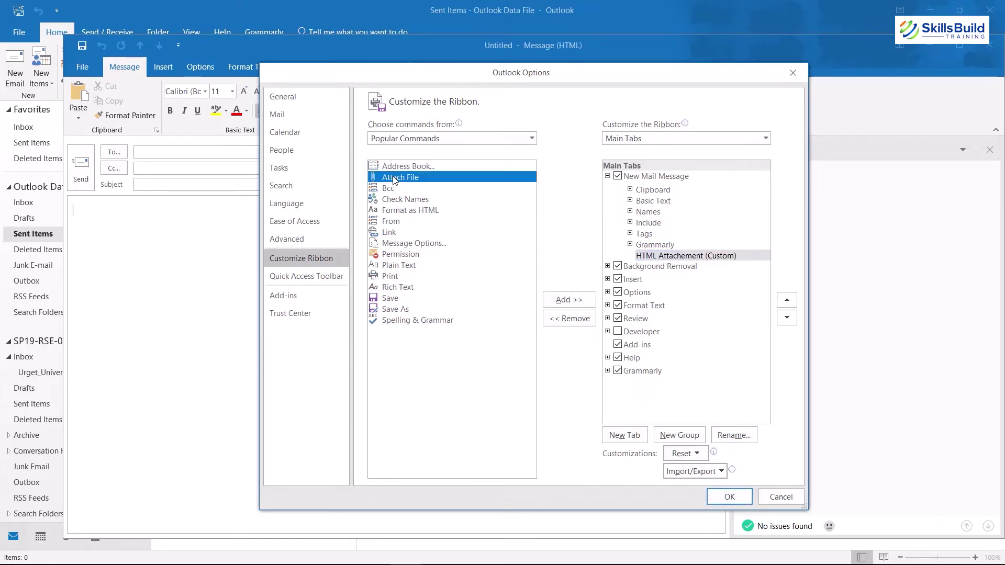
click(569, 301)
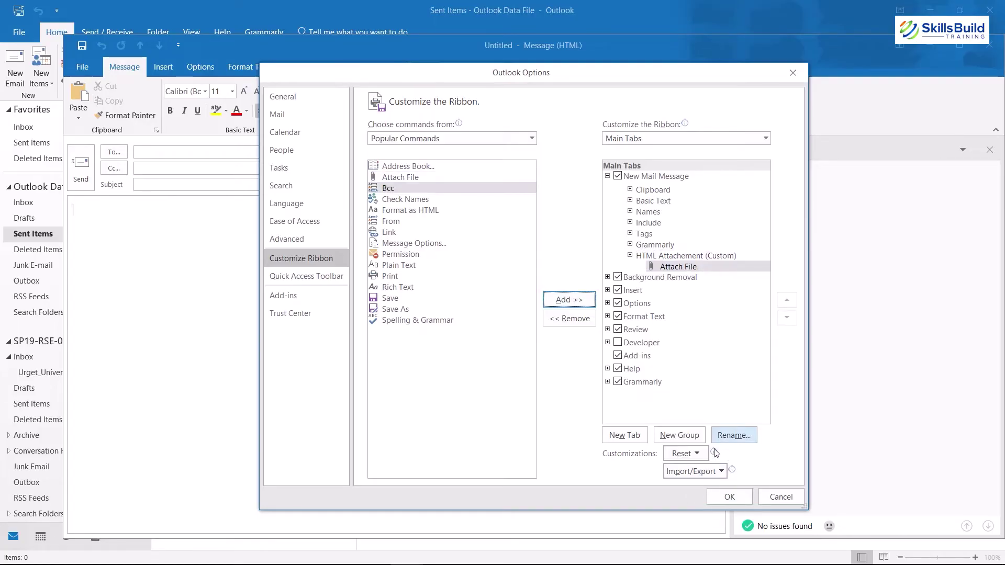
click(727, 497)
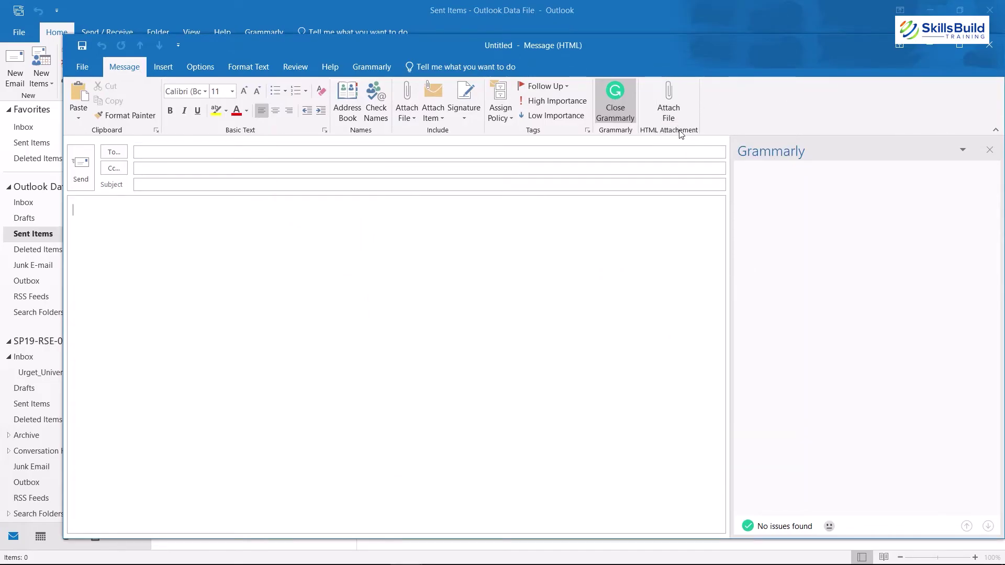
- Insert the index HTML file via the new Attach File button and open its Insert options
click(668, 112)
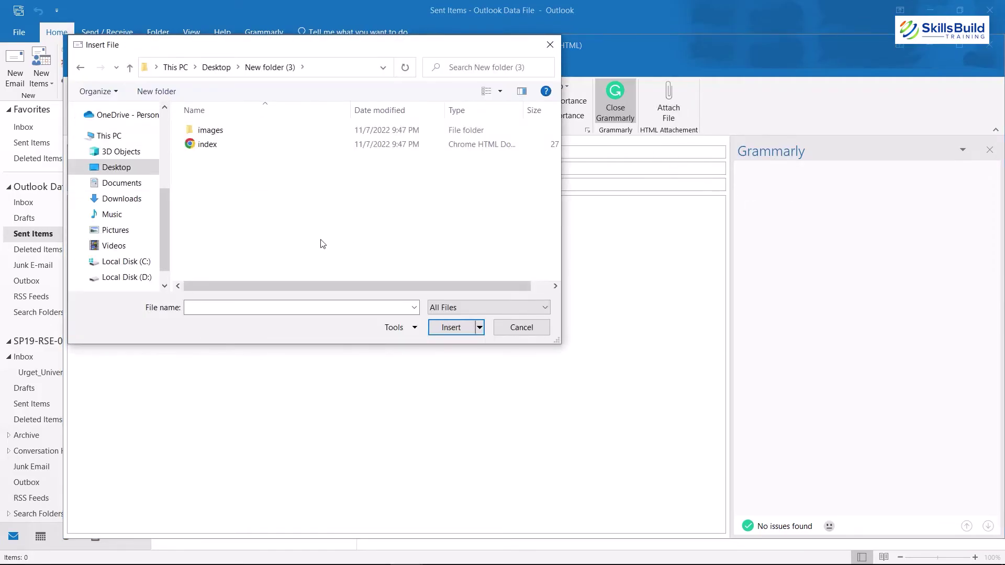
click(205, 145)
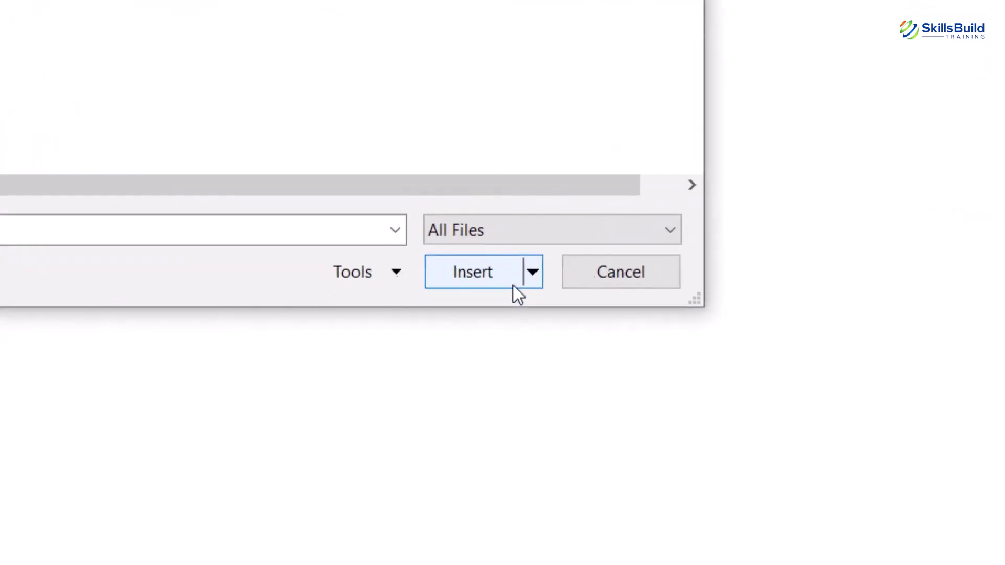
click(542, 262)
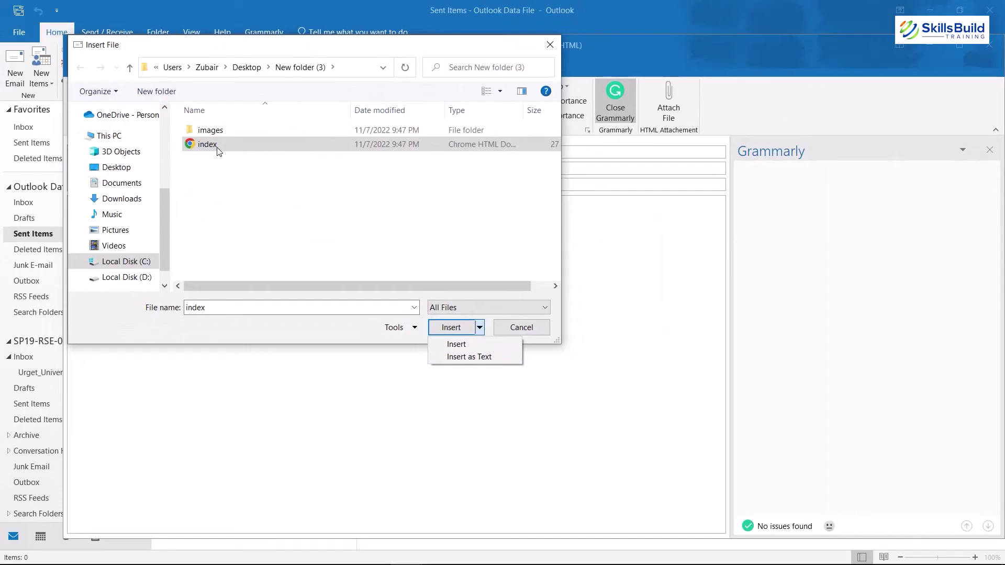
click(462, 357)
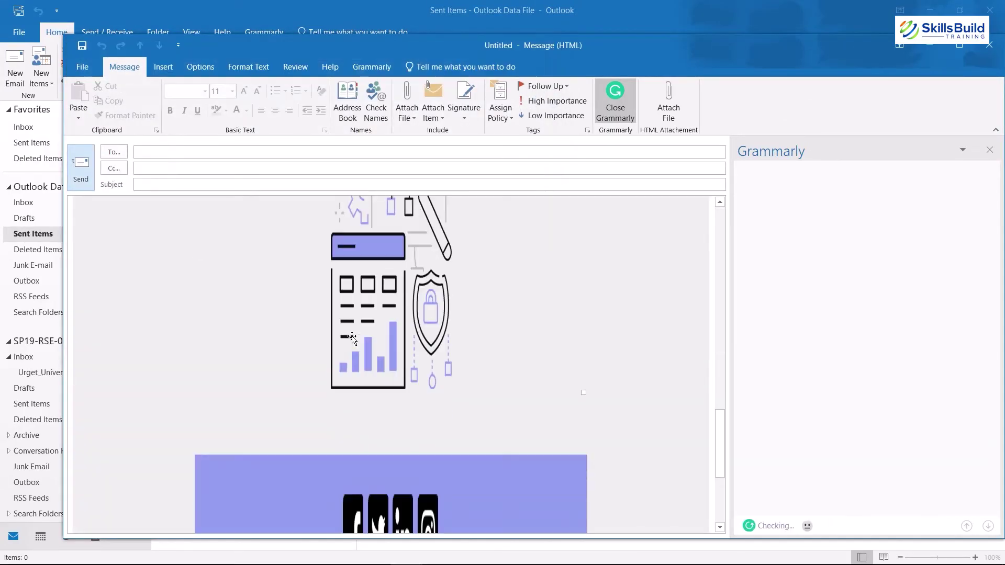
scroll(371, 342, up, 15)
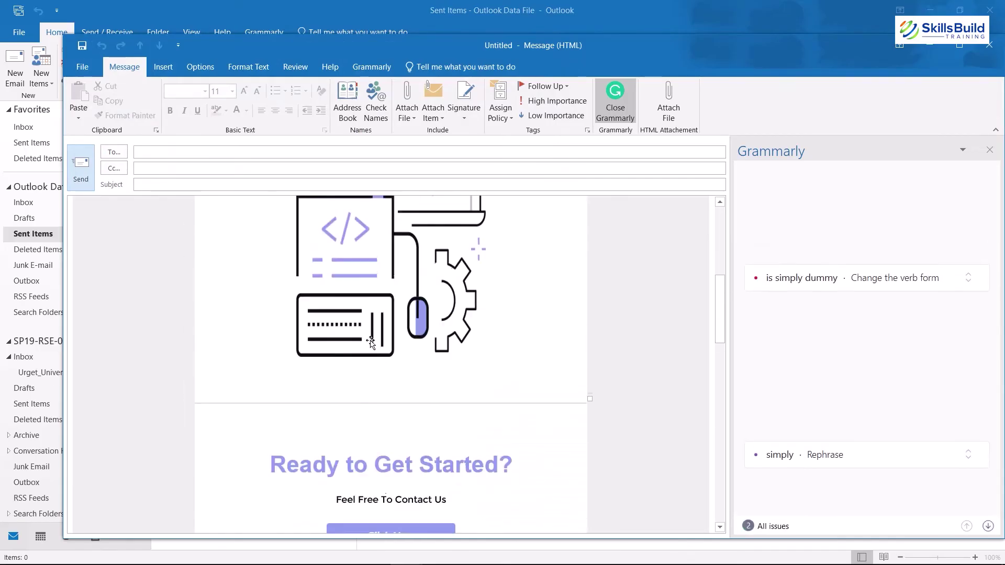
scroll(370, 341, up, 1)
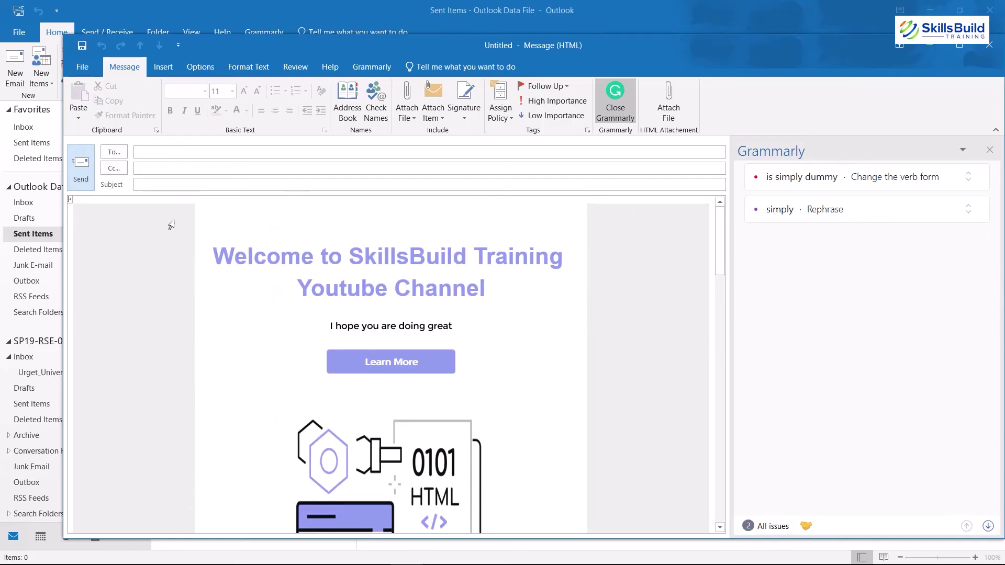
click(171, 186)
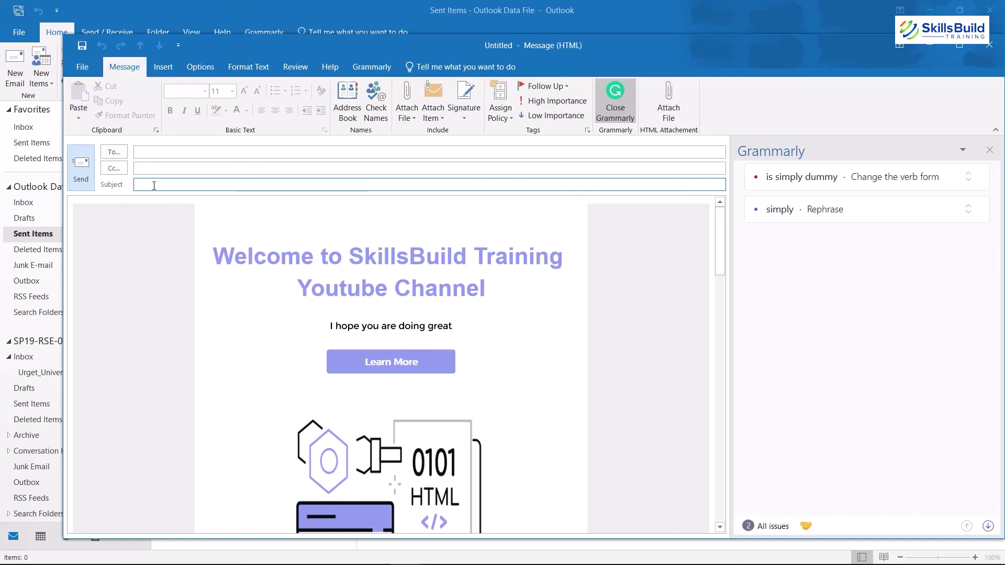
click(623, 240)
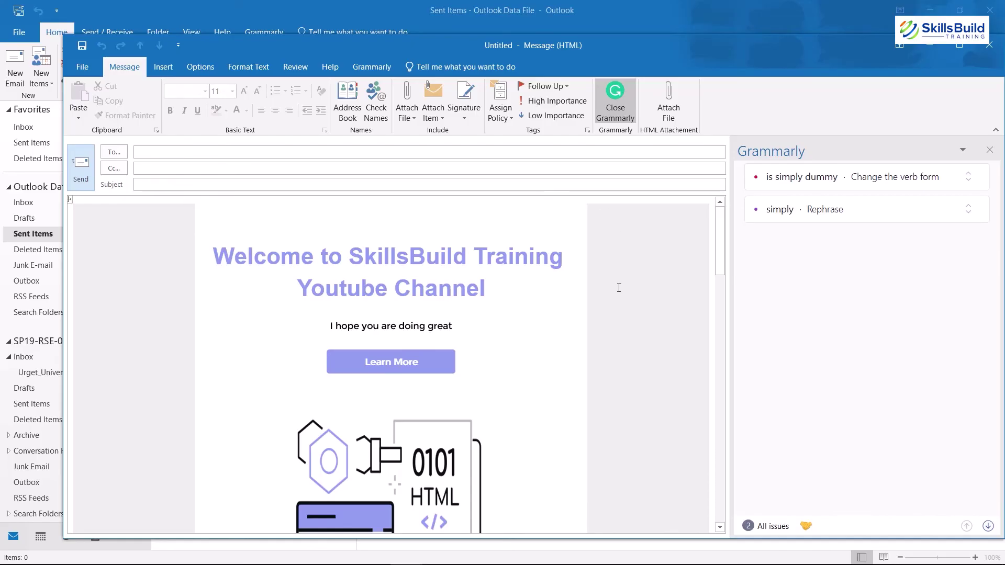